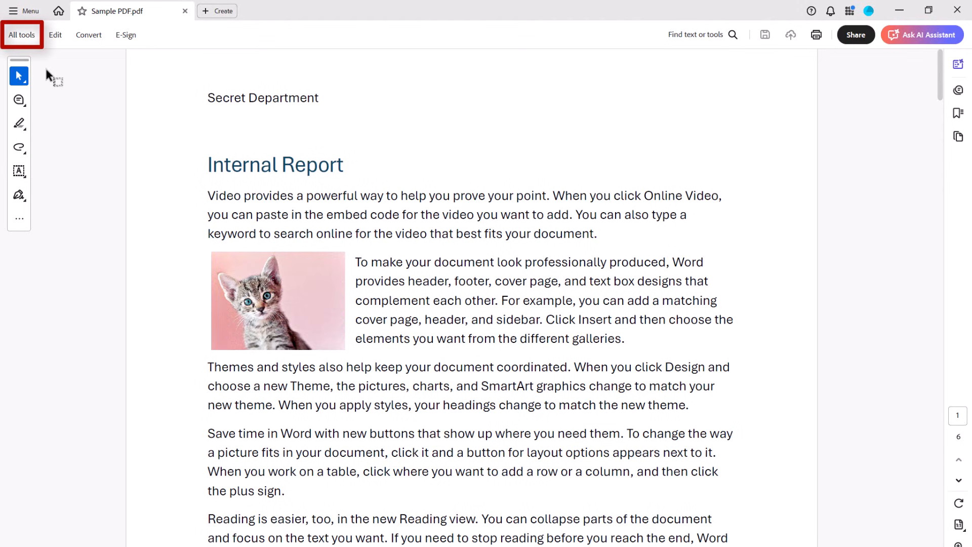
# Open the Redact a PDF tools and set the redacted area fill color to blue in the redaction tool properties
pyautogui.click(21, 35)
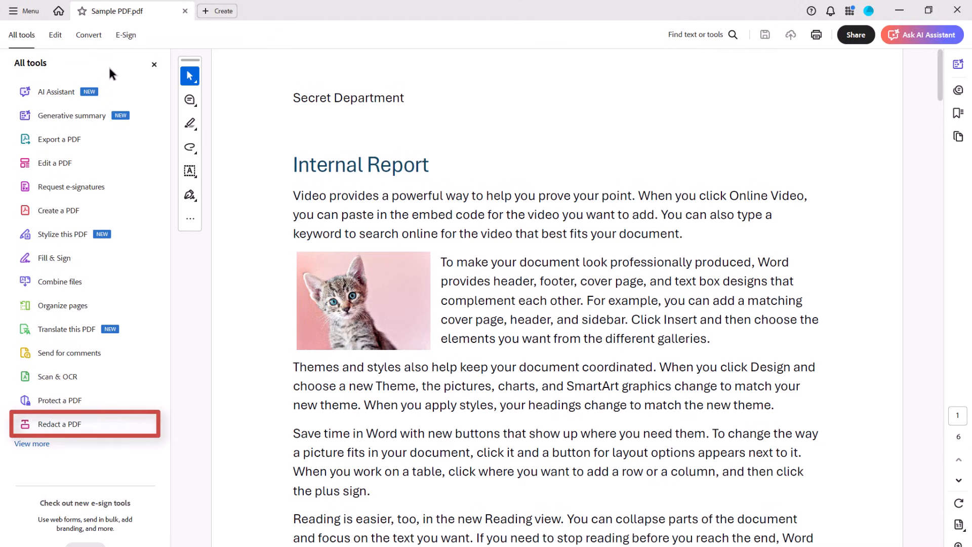
pyautogui.click(132, 431)
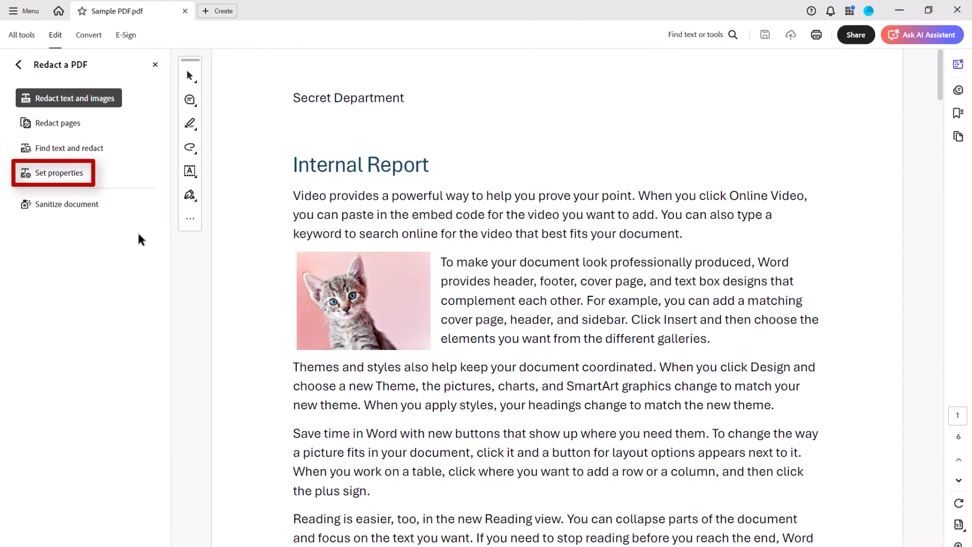
pyautogui.click(86, 172)
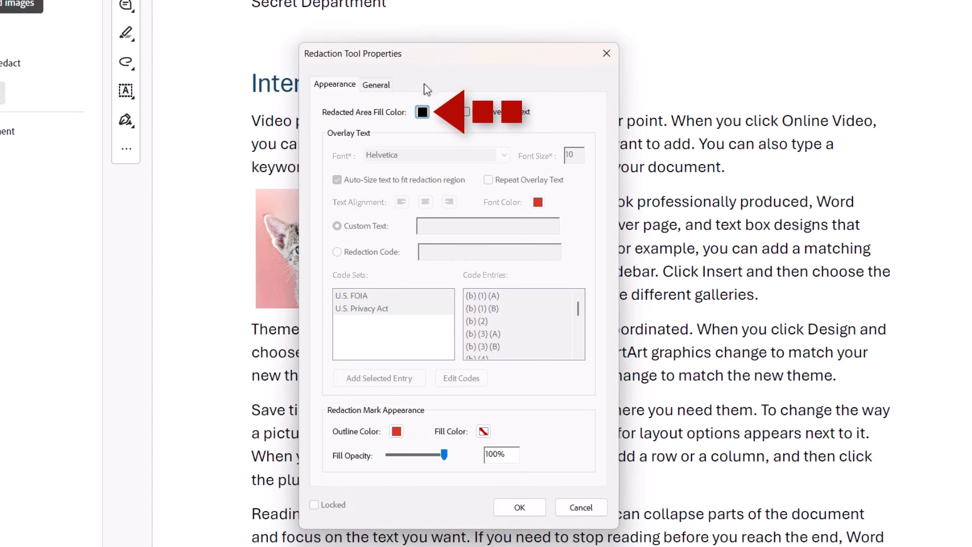
pyautogui.click(422, 111)
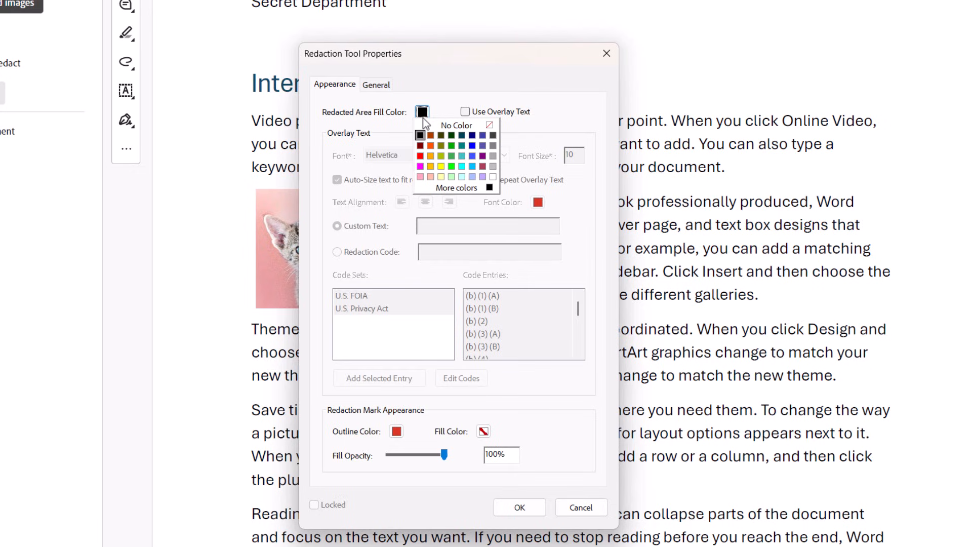
pyautogui.click(472, 146)
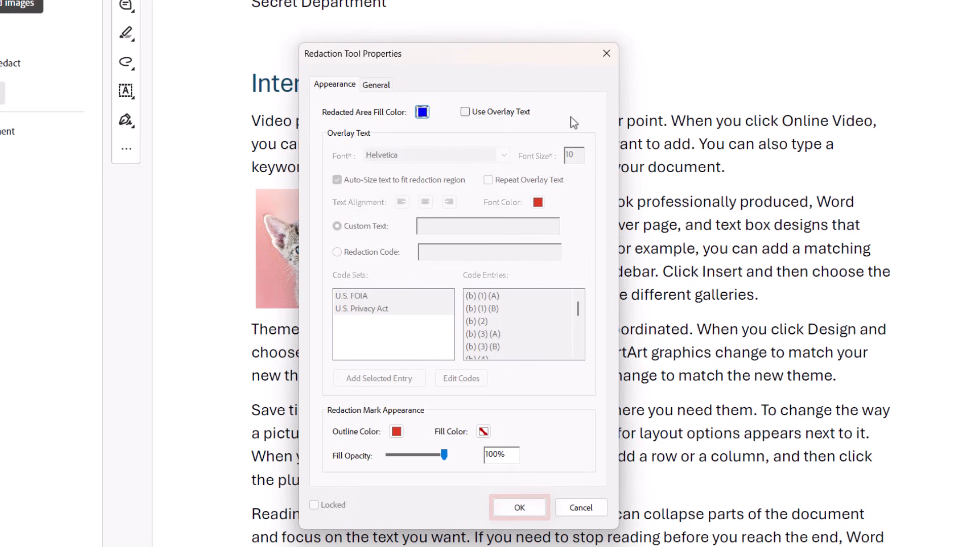
pyautogui.click(505, 511)
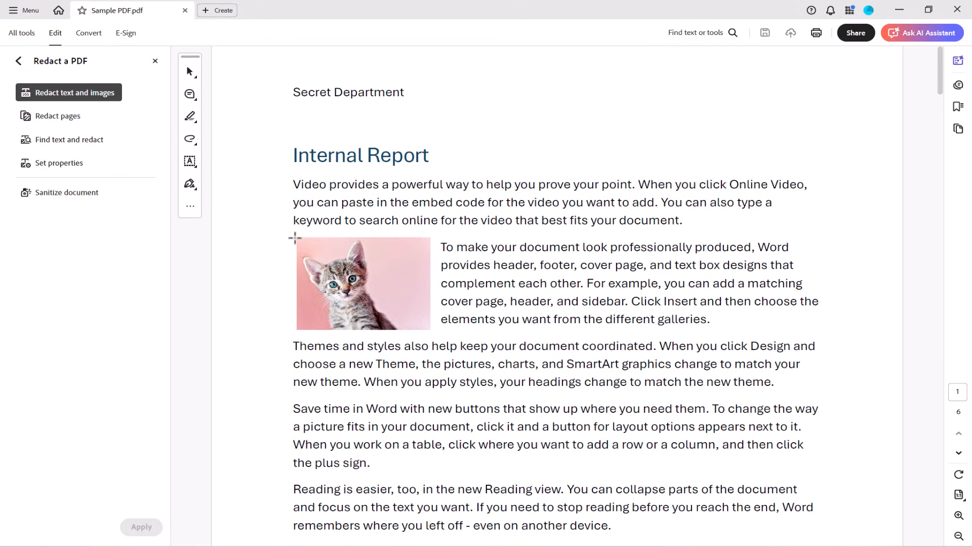
# Mark the kitten picture and the whole "Save time in Word" paragraph on page 1 for redaction
pyautogui.moveTo(295, 237); pyautogui.dragTo(432, 330)
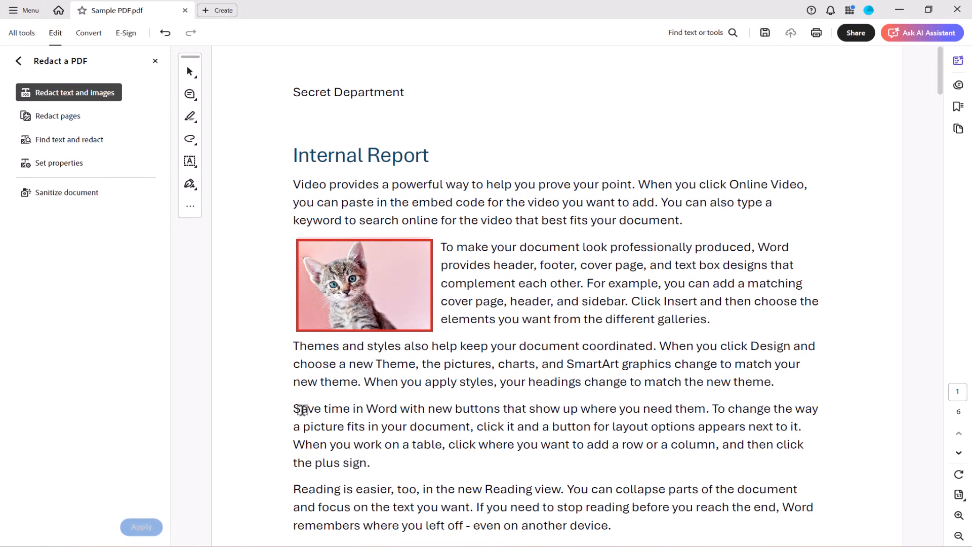
pyautogui.moveTo(292, 405); pyautogui.dragTo(372, 465)
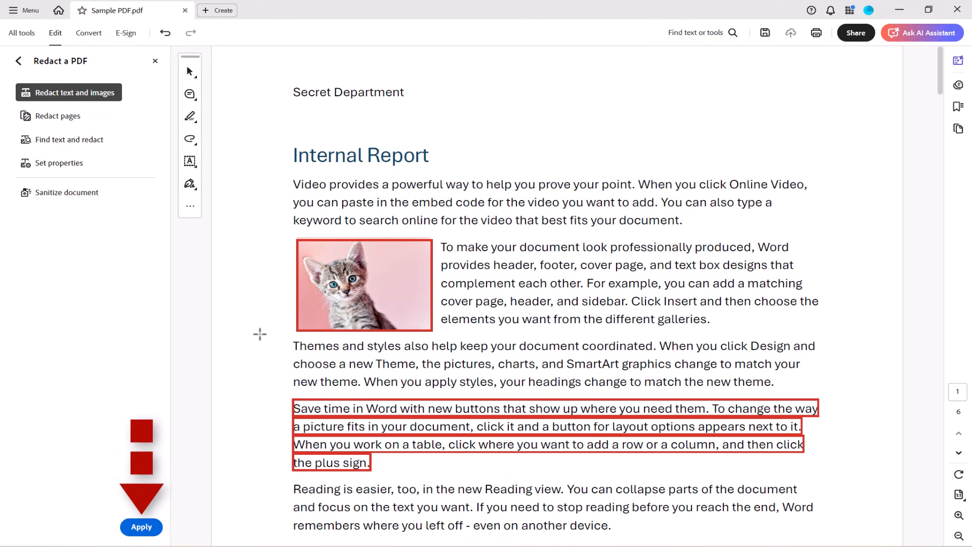
# Apply the redactions without sanitizing hidden information and save the file to the Desktop as Sample PDF_Redacted
pyautogui.click(141, 526)
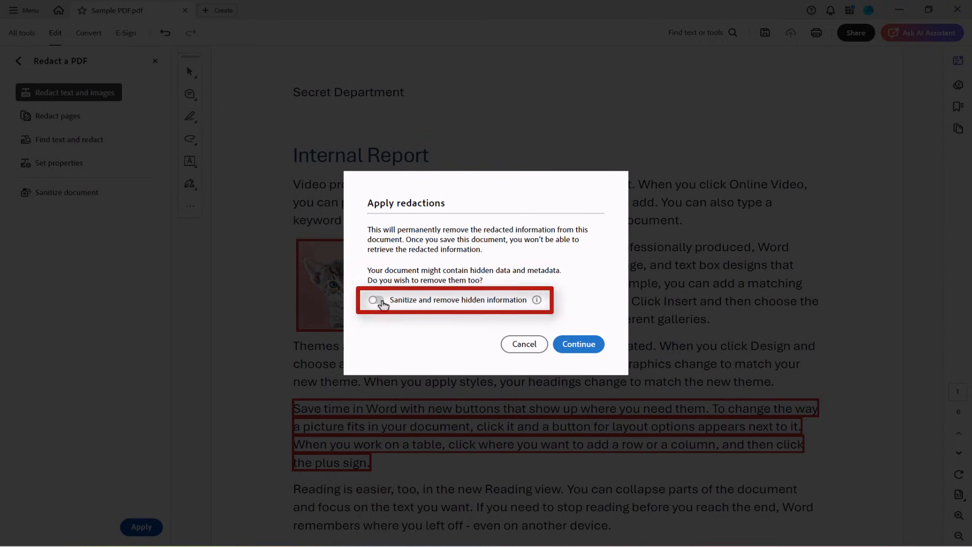
pyautogui.click(379, 301)
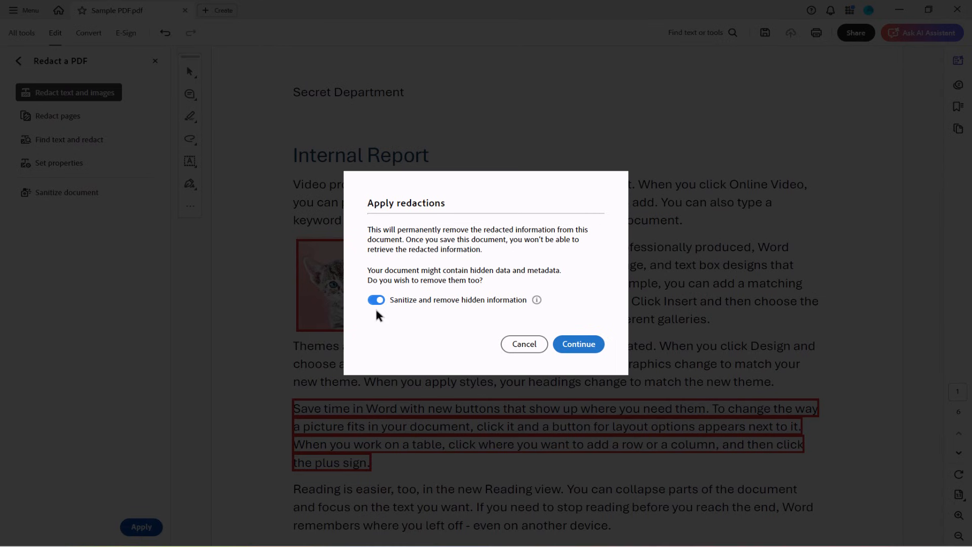
pyautogui.click(374, 300)
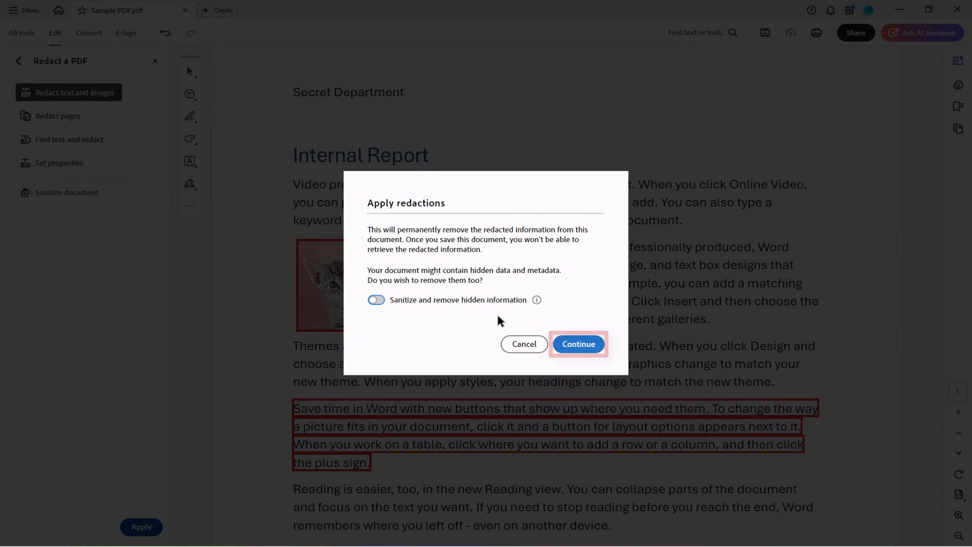
pyautogui.click(570, 344)
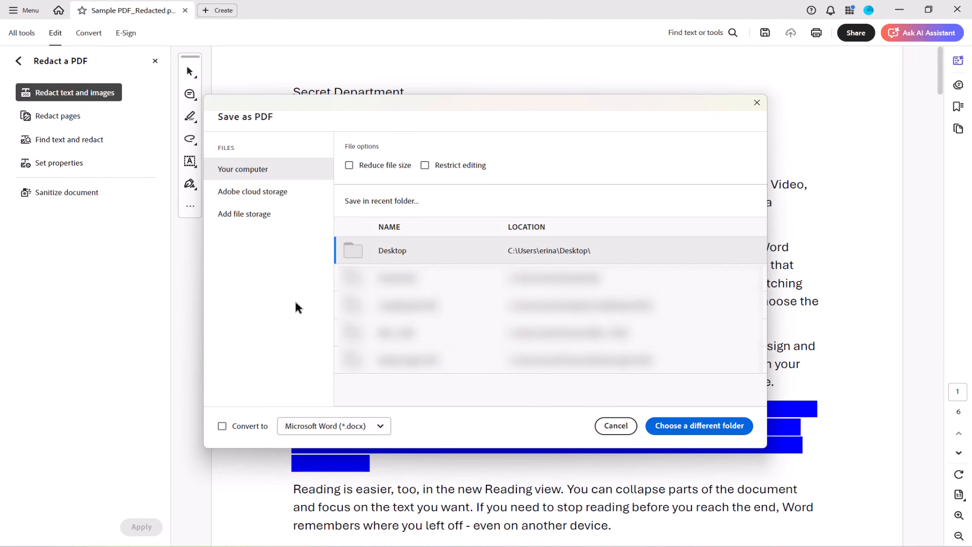
pyautogui.click(369, 253)
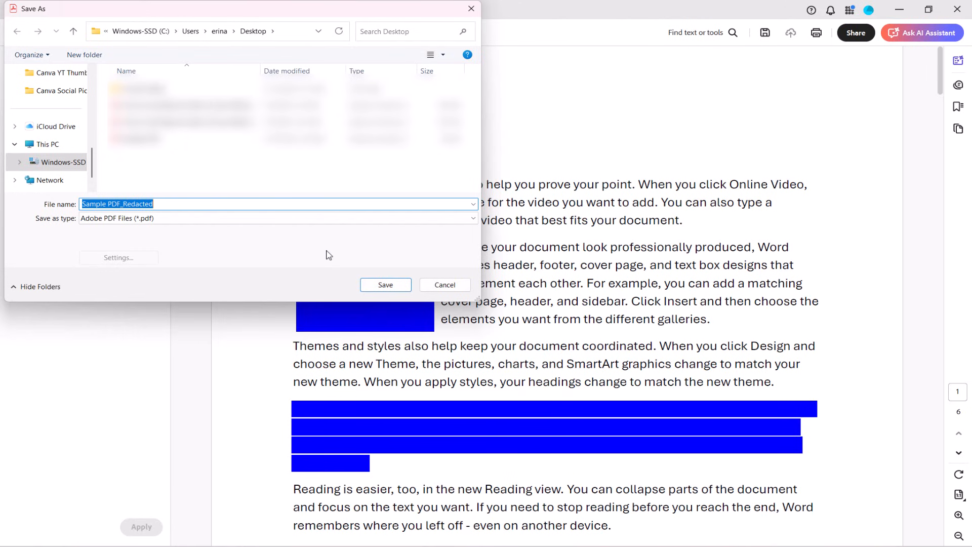
pyautogui.click(385, 285)
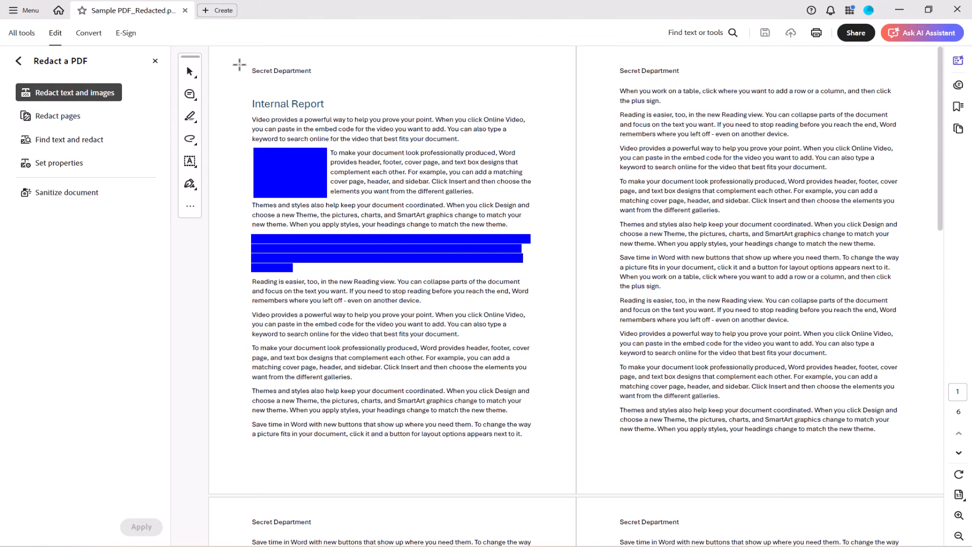
# Mark the "Secret Department" header on page 1 for redaction, repeat the mark across all pages and apply it
pyautogui.moveTo(250, 69); pyautogui.dragTo(311, 72)
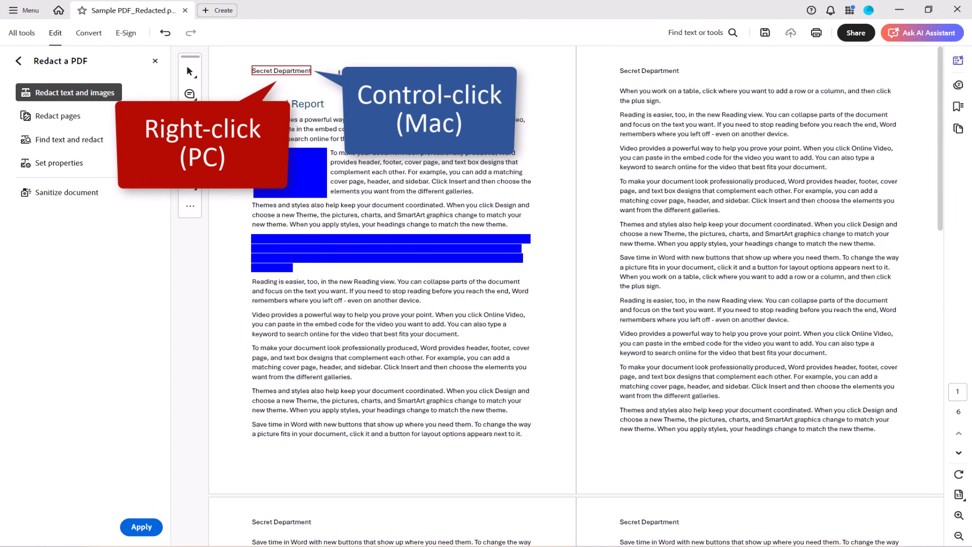
pyautogui.rightClick(291, 72)
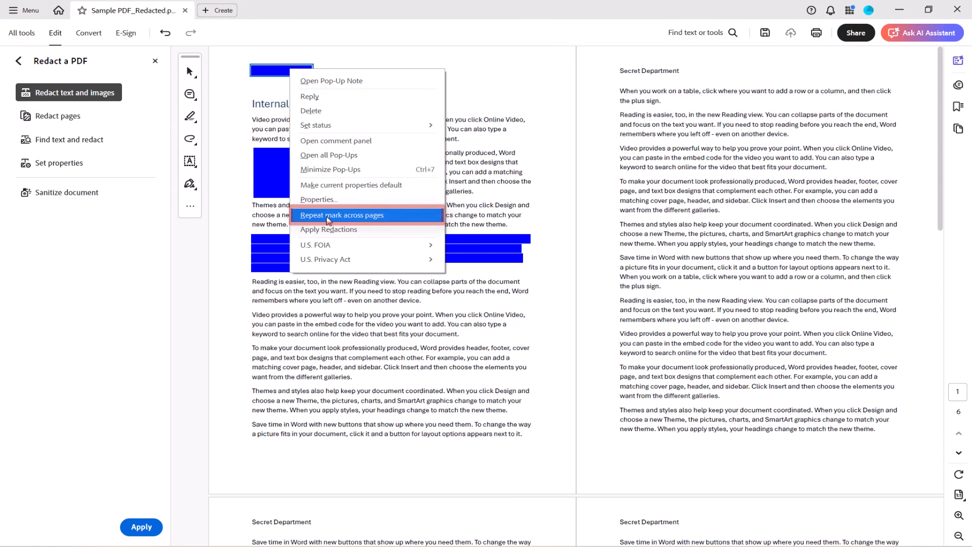
pyautogui.click(304, 215)
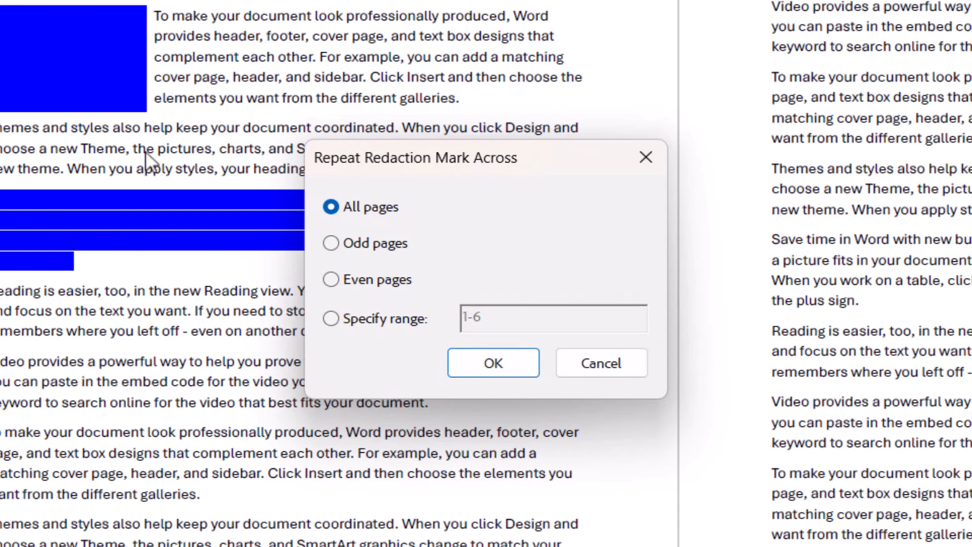
pyautogui.click(466, 370)
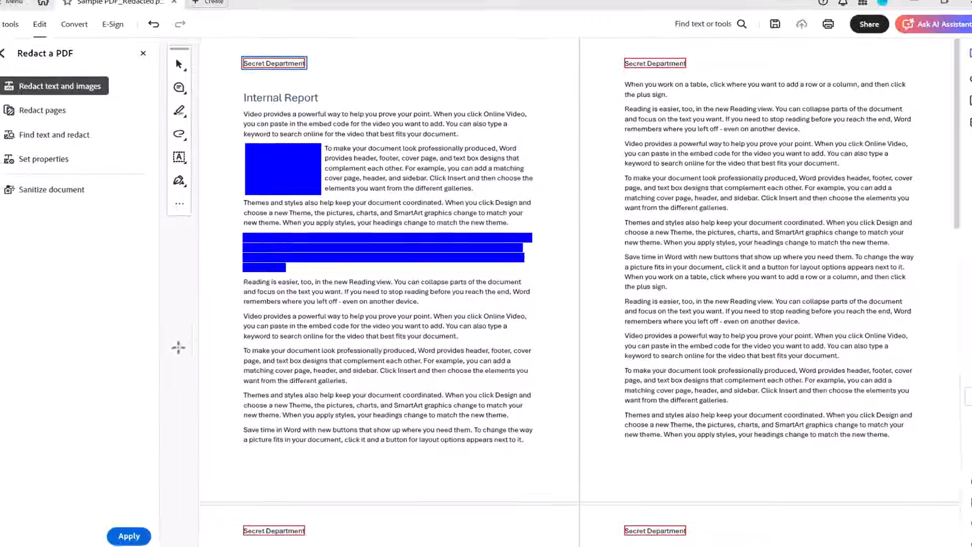
pyautogui.click(140, 528)
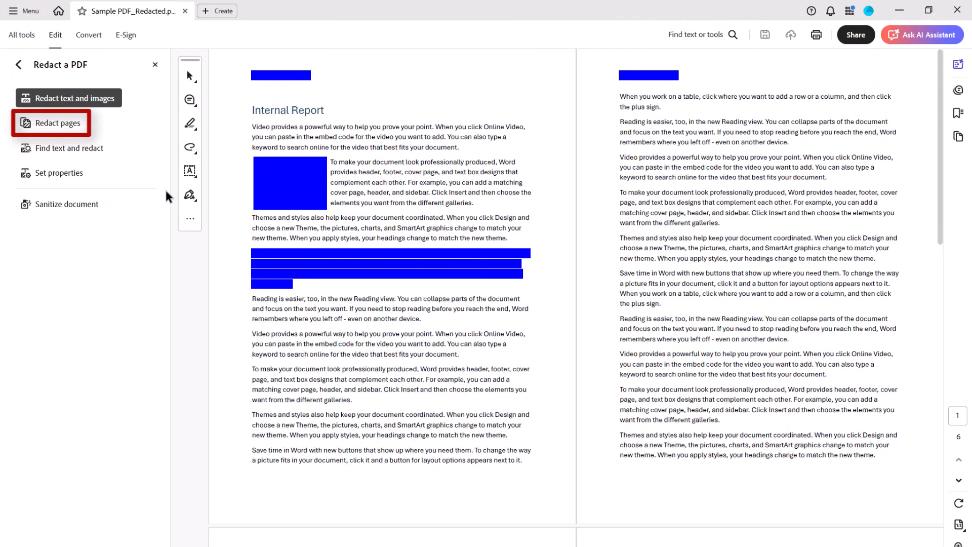
# Mark the specific page range 1-2 for full-page redaction and apply it without sanitizing hidden information
pyautogui.click(70, 124)
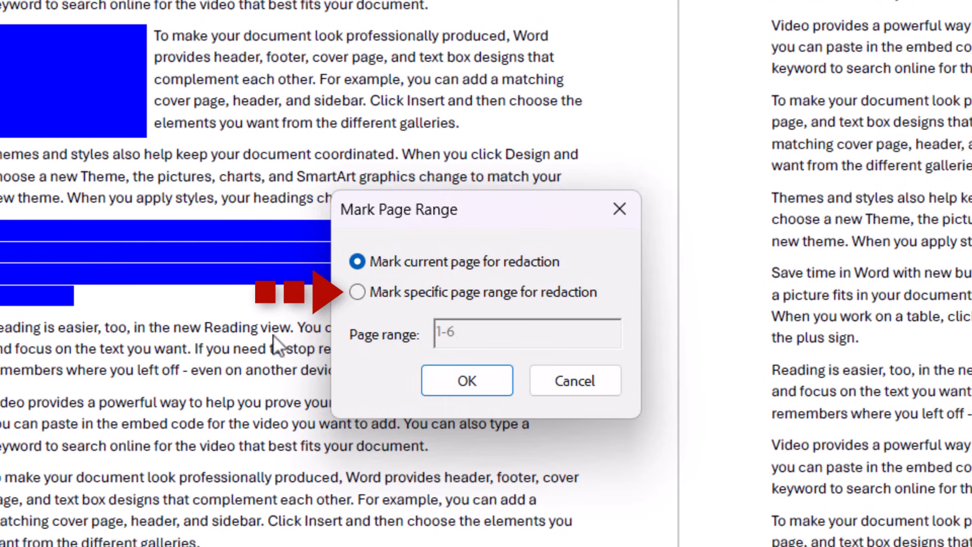
pyautogui.click(356, 291)
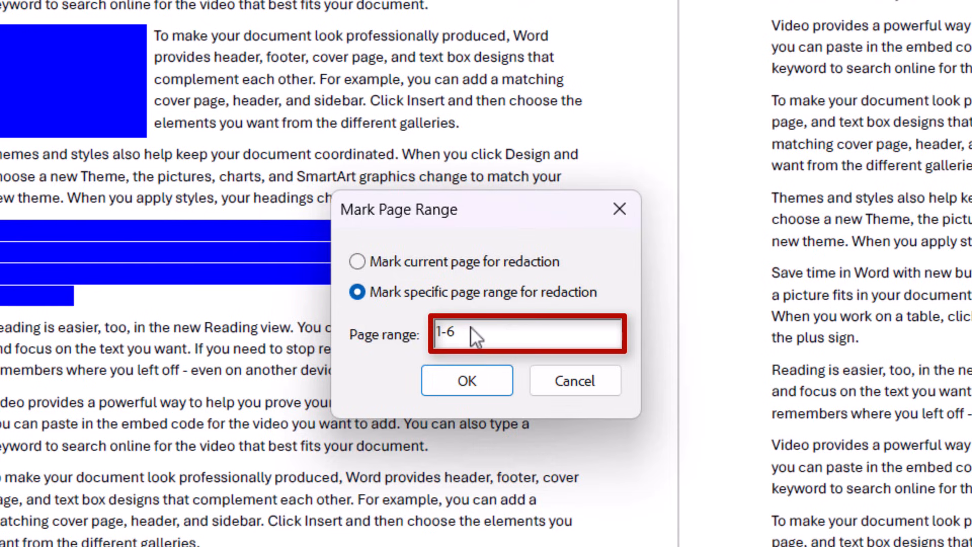
pyautogui.moveTo(470, 329); pyautogui.dragTo(425, 339)
pyautogui.write('1-2')
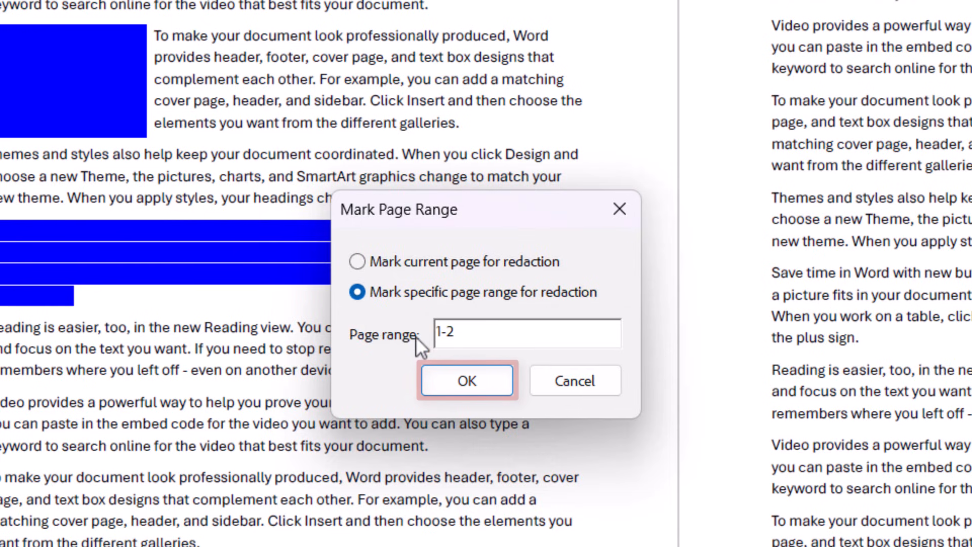
pyautogui.click(445, 384)
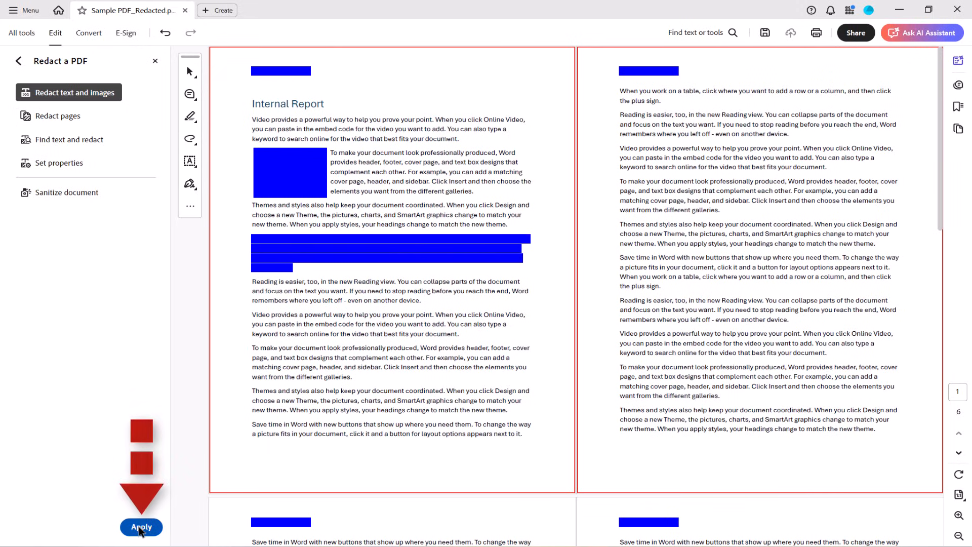
pyautogui.click(139, 528)
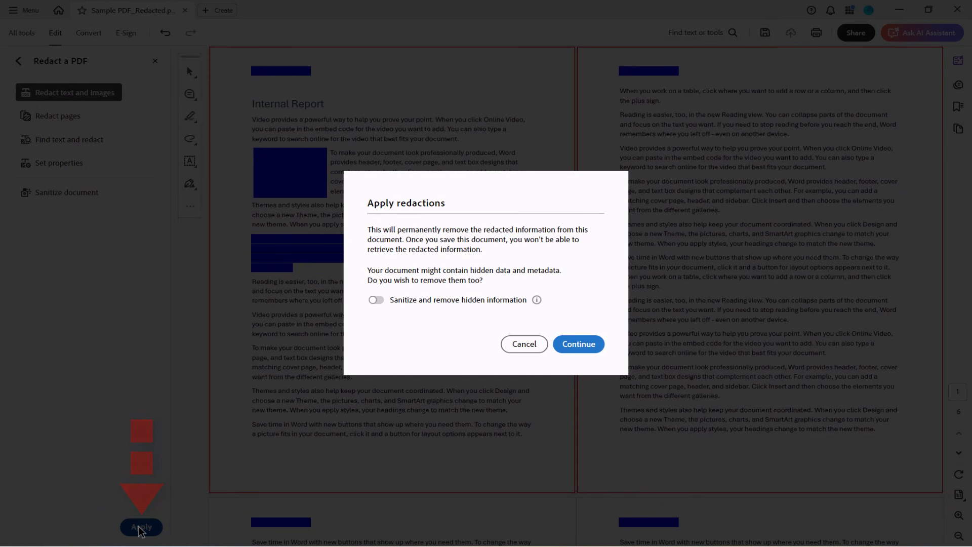
pyautogui.click(584, 350)
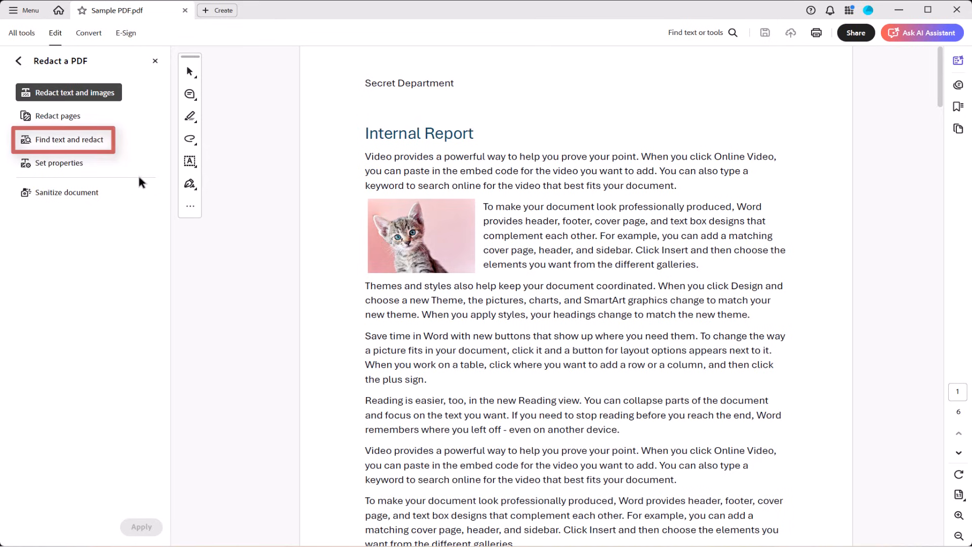
# Open the find text and redact search for Sample PDF.pdf and enter "video" as the single word
pyautogui.click(96, 142)
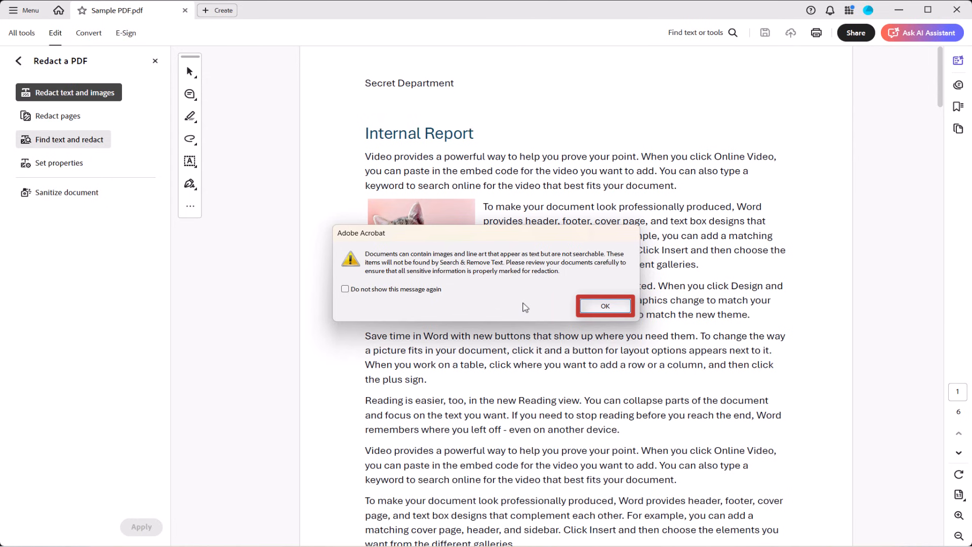
pyautogui.click(605, 306)
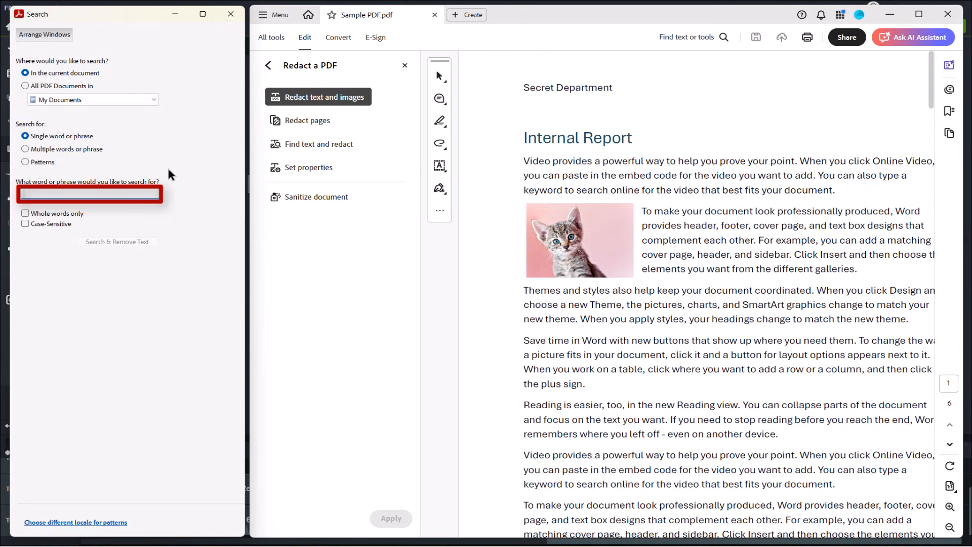
pyautogui.write('video')
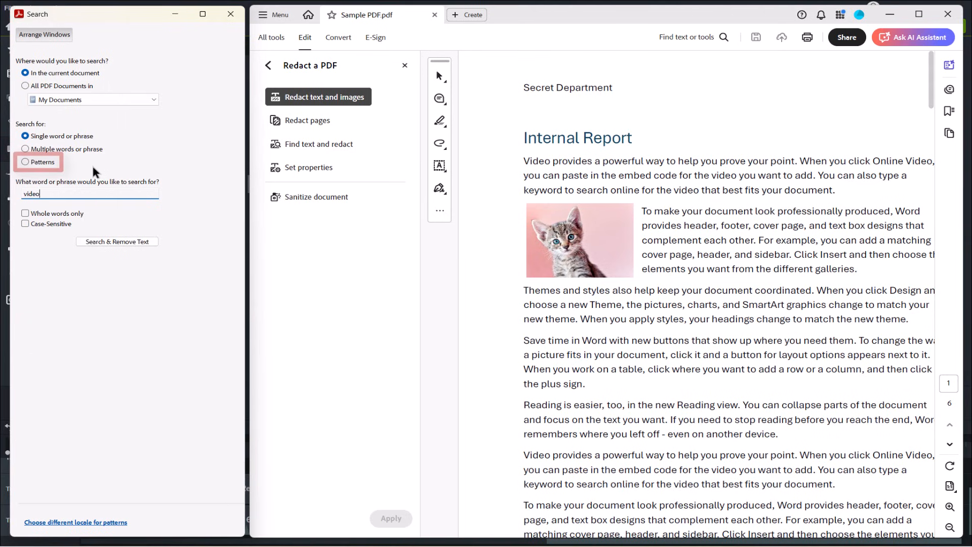
# View the predefined patterns that the redaction search can look for
pyautogui.click(24, 162)
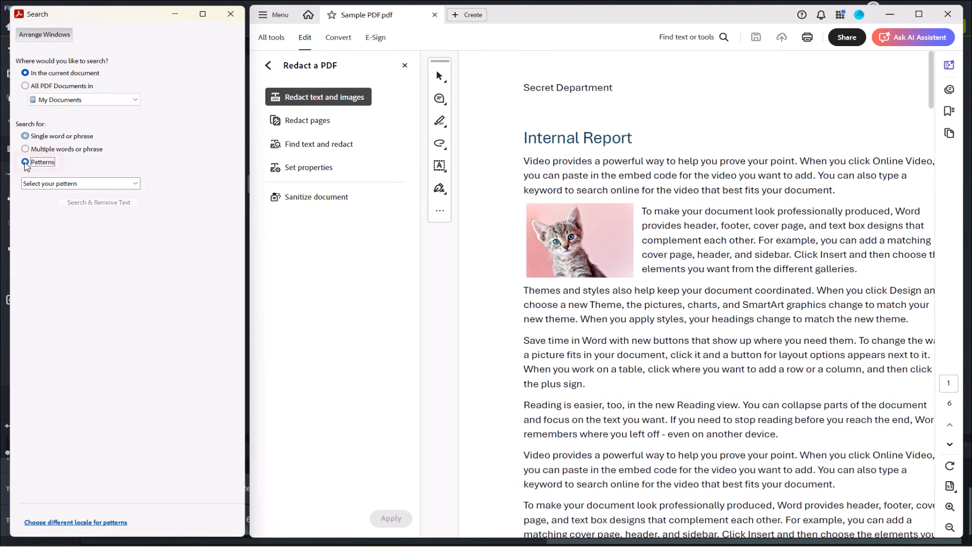
pyautogui.click(28, 185)
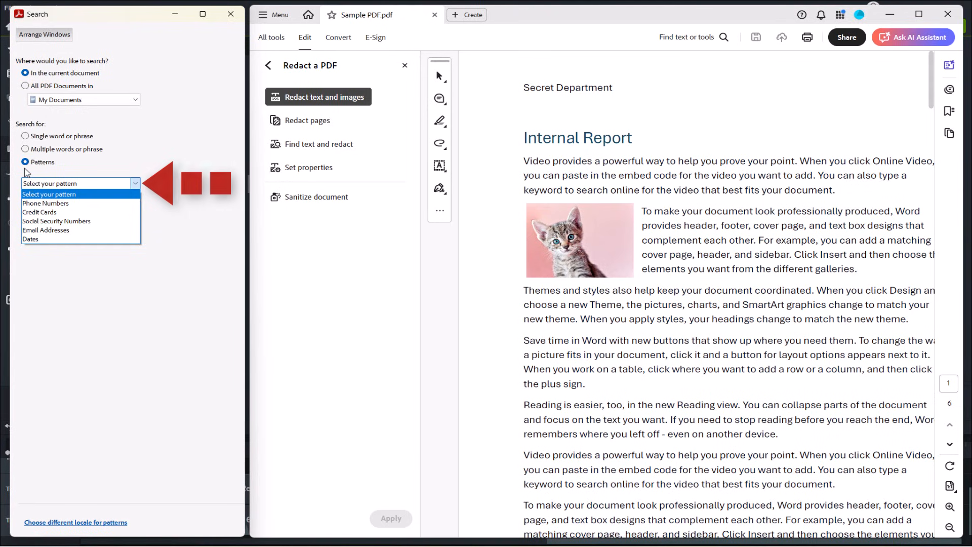
pyautogui.click(23, 138)
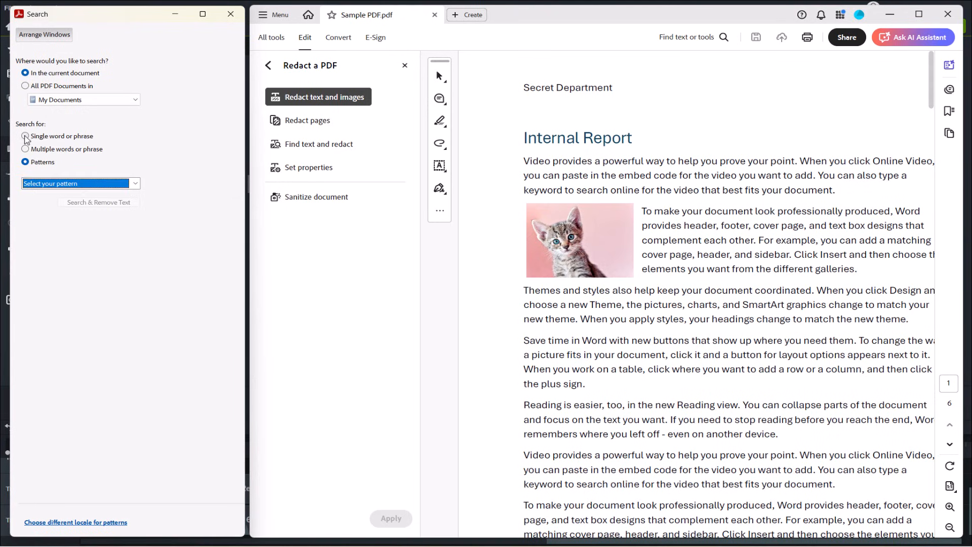
# Return to the single word or phrase option and search the current document for "video"
pyautogui.click(25, 137)
pyautogui.click(95, 193)
pyautogui.write('video')
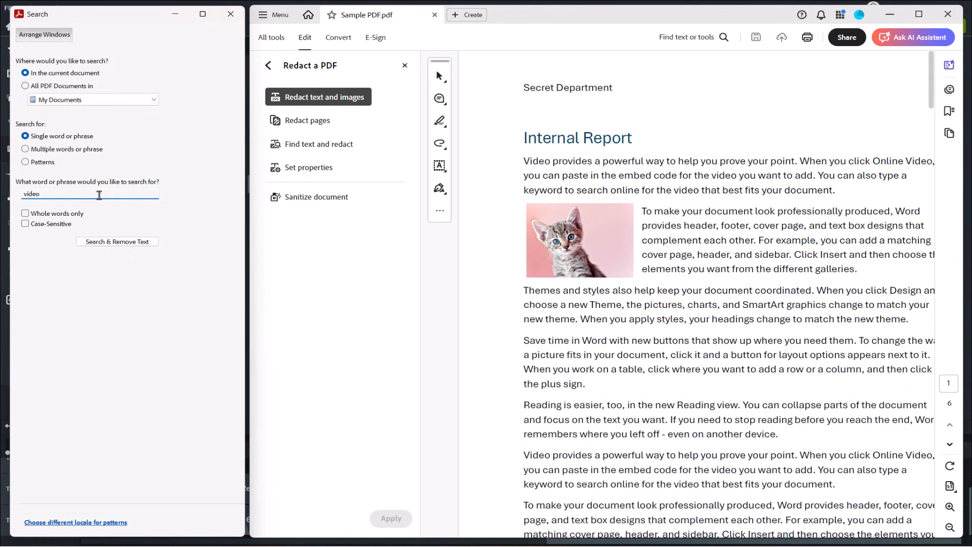
pyautogui.click(122, 242)
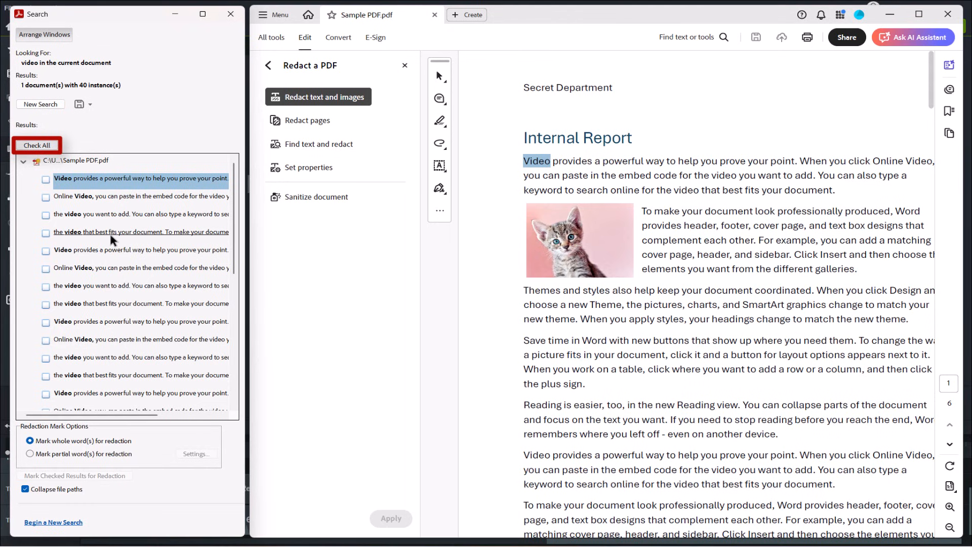
# Mark all "video" search results for redaction, close the search, and apply the redactions
pyautogui.click(46, 146)
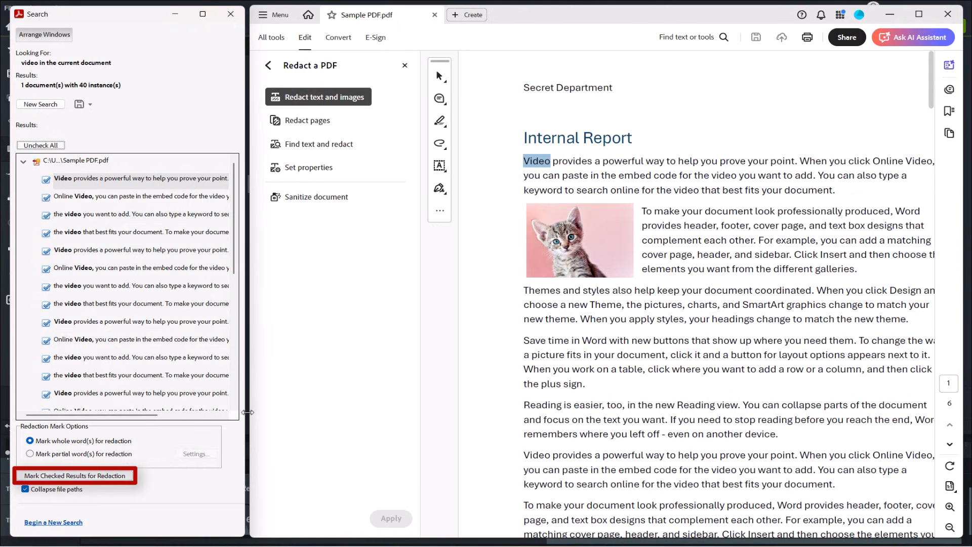
pyautogui.click(81, 476)
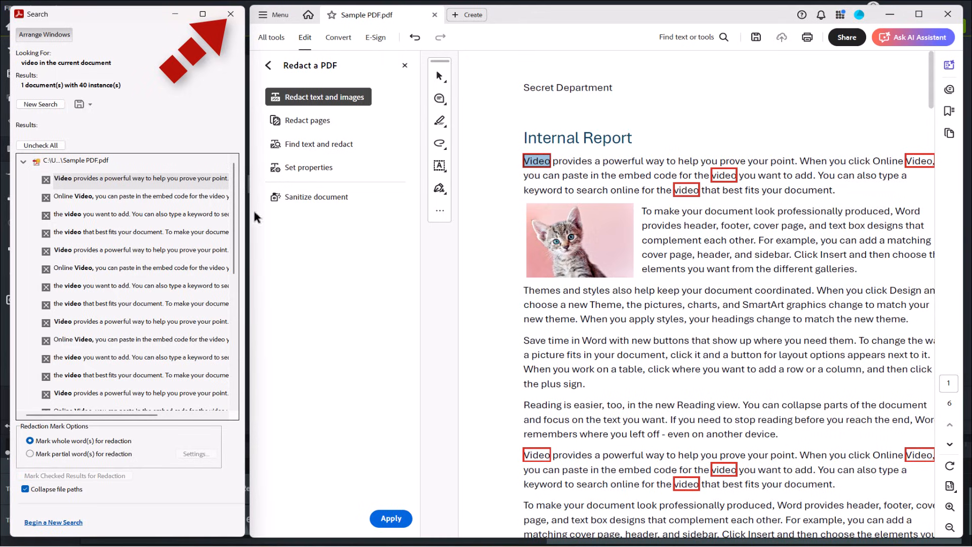
pyautogui.click(230, 13)
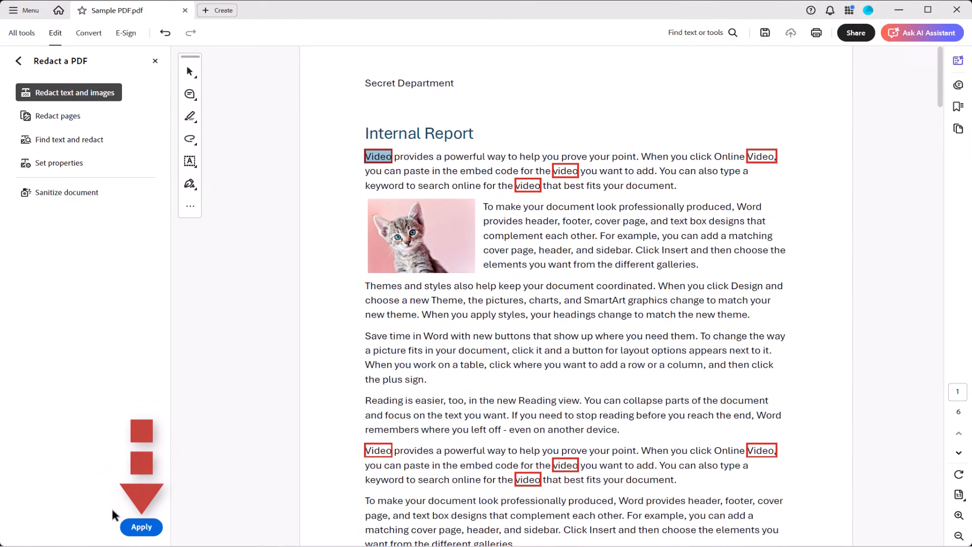
pyautogui.click(130, 529)
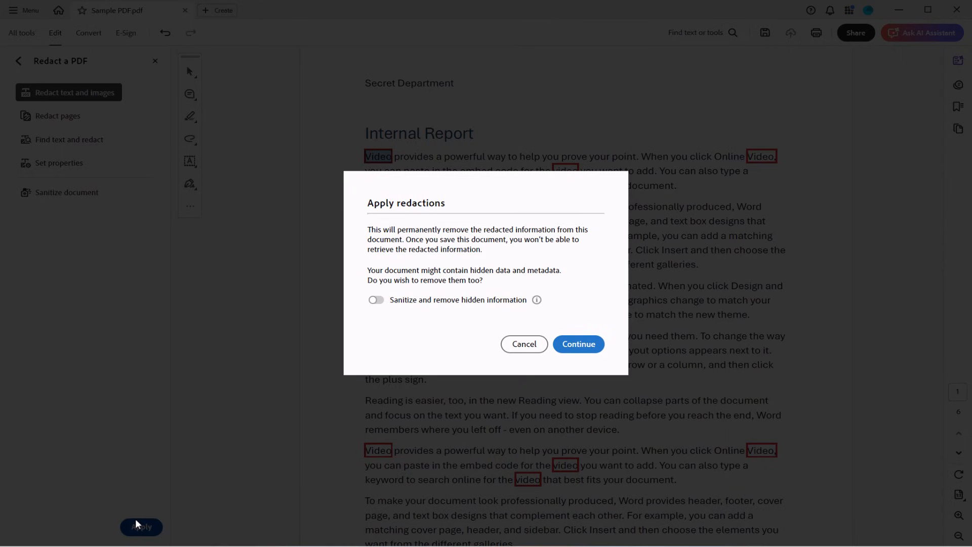